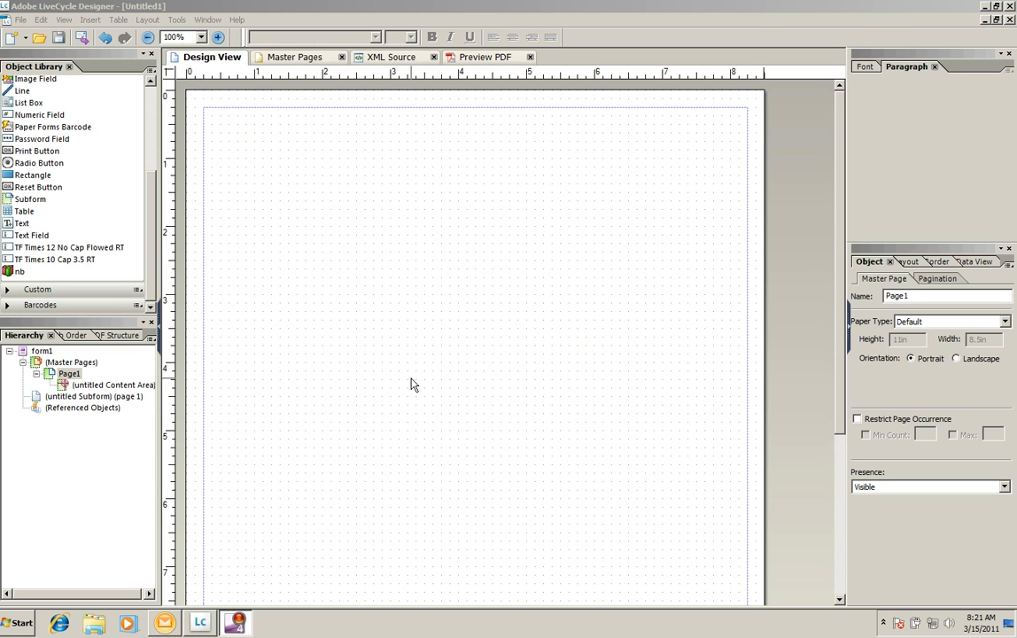
Place a standard Drop-down List at about X 2.625 in, Y 1.25 in and set its caption position to None.
scroll(146, 169, "up", 4)
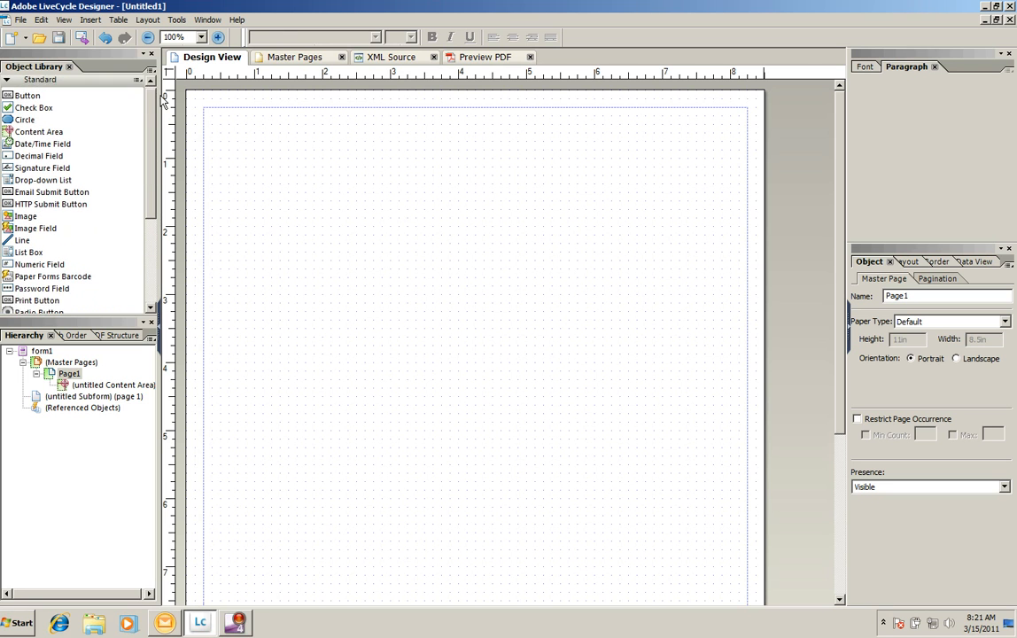
left_click_drag(42, 183, 448, 194)
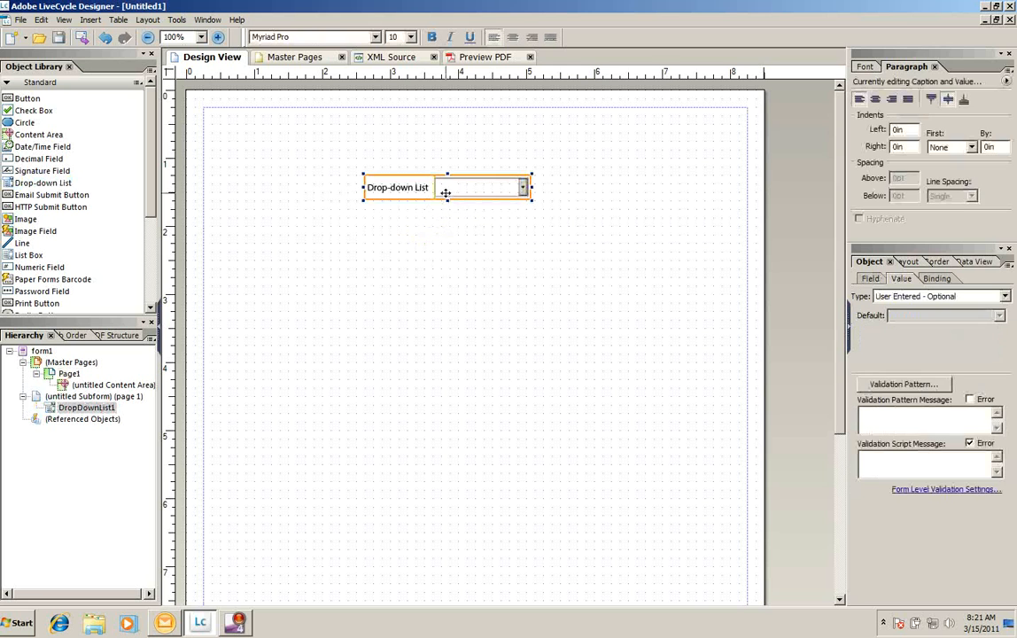
left_click(907, 261)
left_click(926, 423)
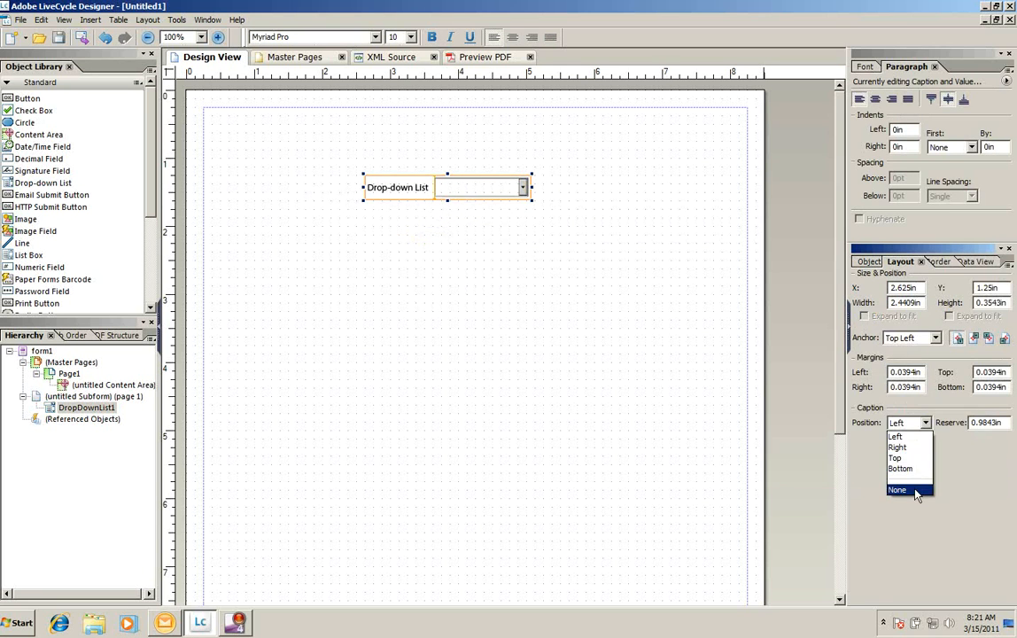
left_click(896, 490)
Set the drop-down list's appearance to None and widen it to about 2.625 in.
left_click(869, 263)
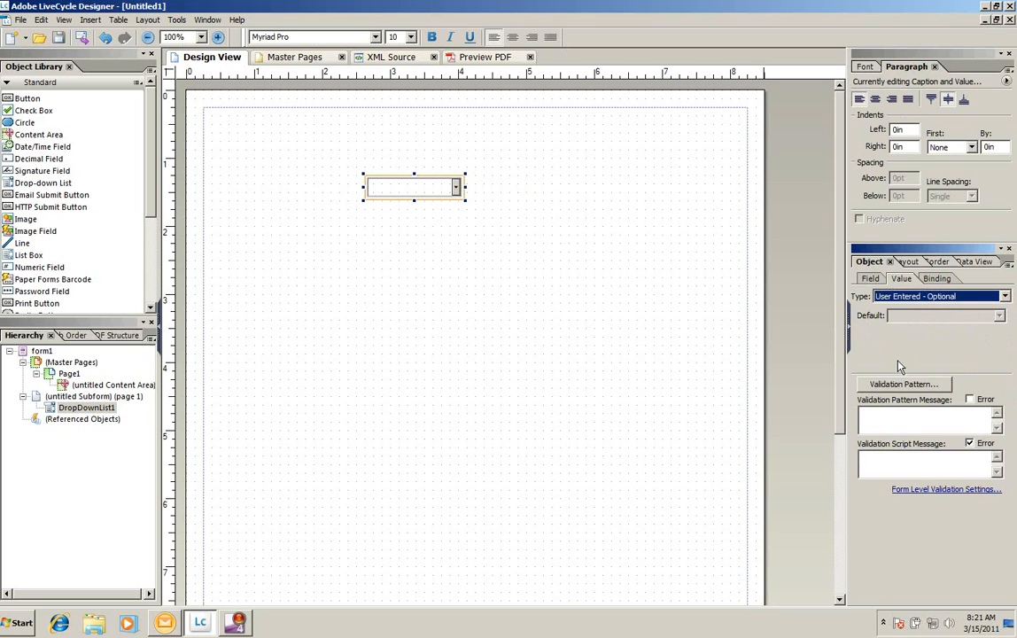
left_click(871, 278)
left_click(941, 340)
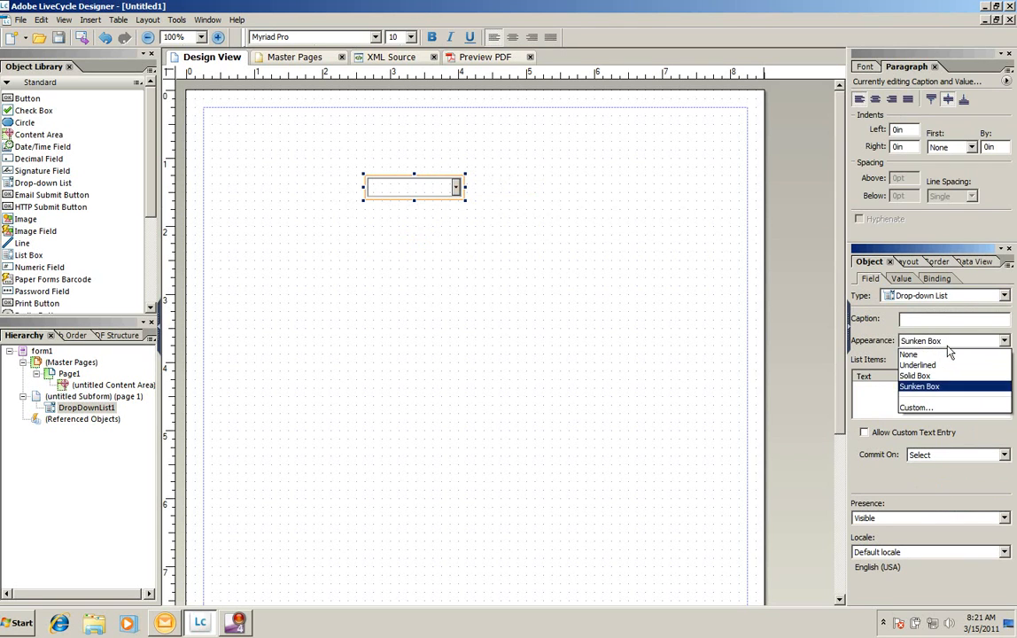
left_click(942, 357)
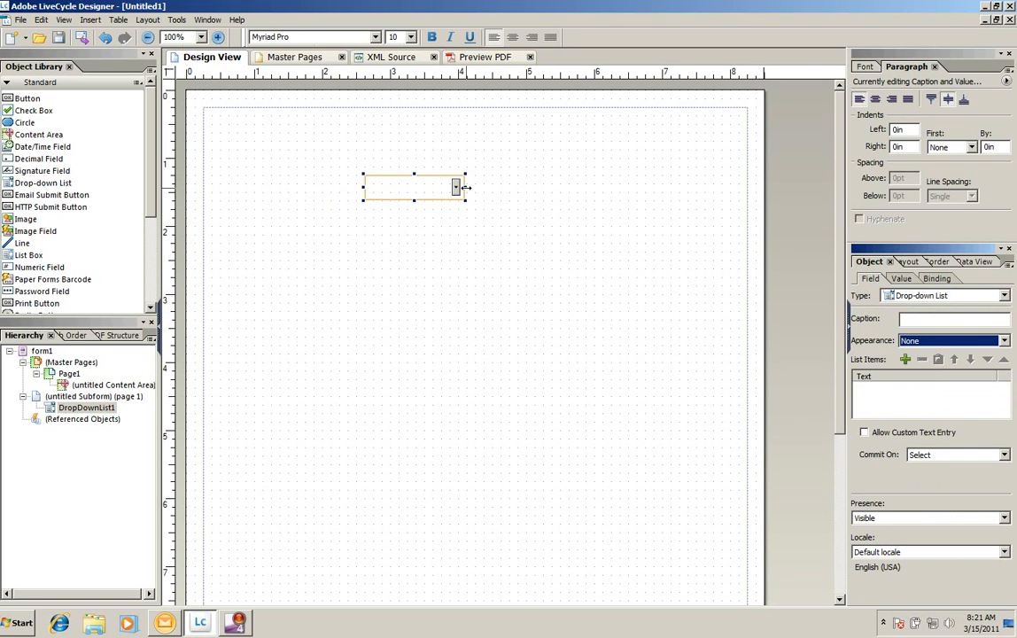
left_click_drag(469, 187, 544, 187)
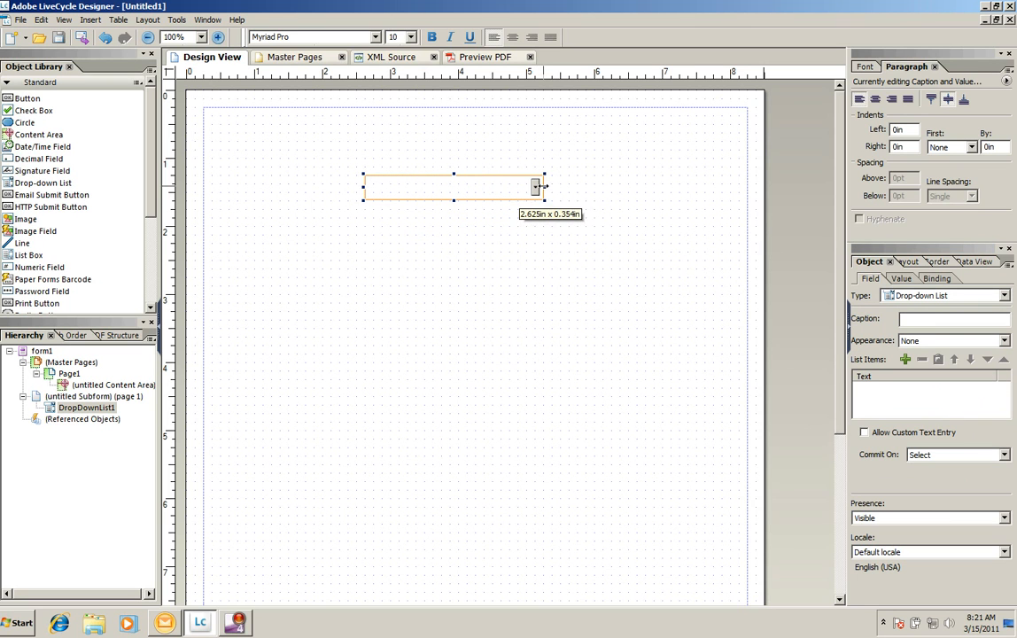
Add the list items Test 1, Test 2 and Test 3 to the drop-down list.
left_click(905, 359)
type("Test 1")
key("Return")
type("Test")
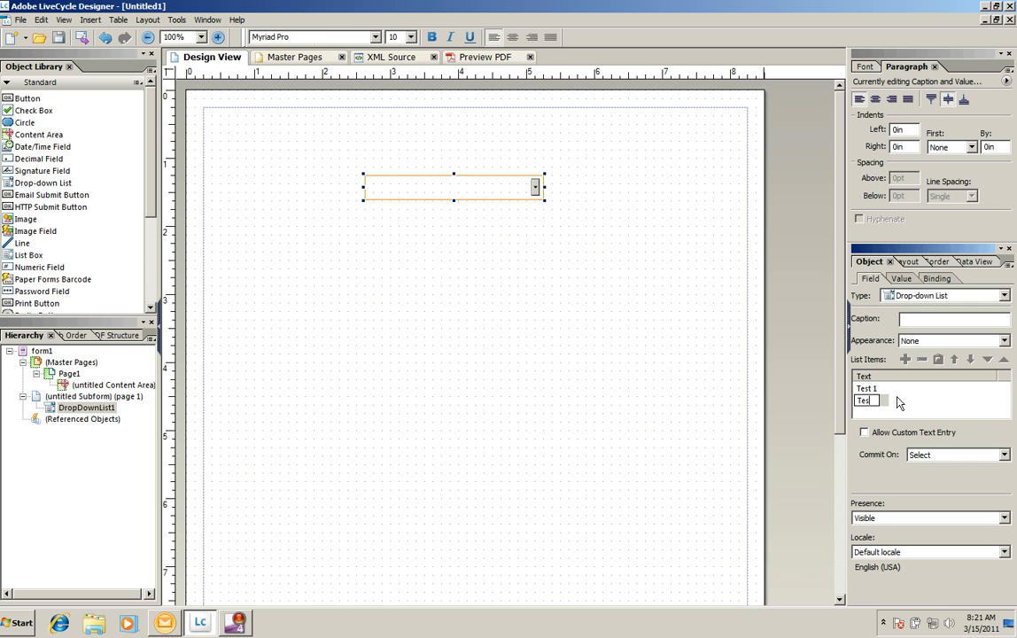
type(" 2")
key("Return")
type("Test")
key("BackSpace")
key("BackSpace")
key("BackSpace")
type("est")
left_click(898, 398)
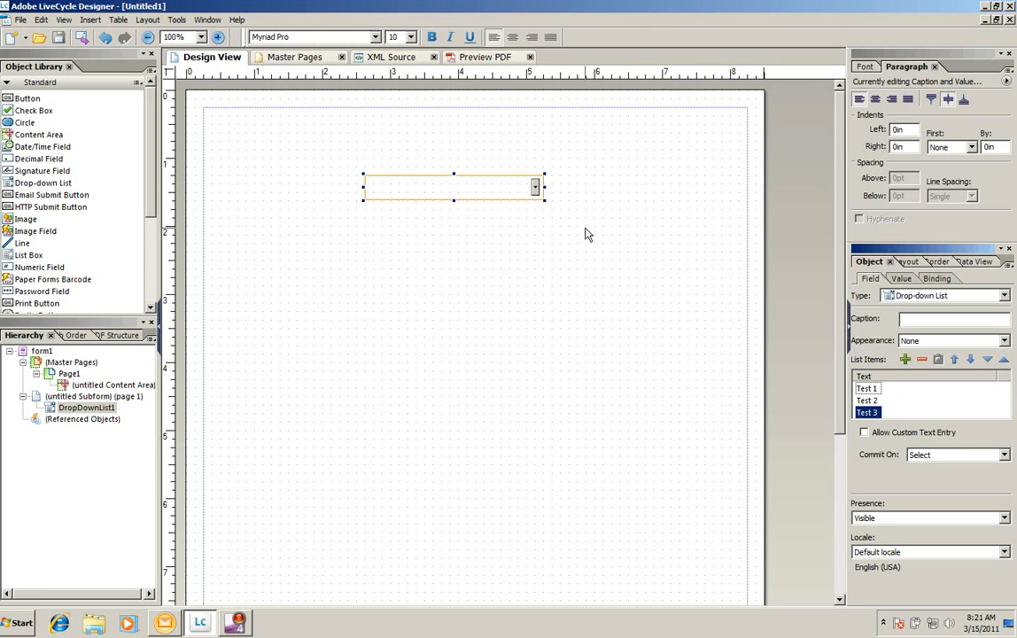
Set the drop-down list's font to Arial at 12 pt.
left_click(869, 67)
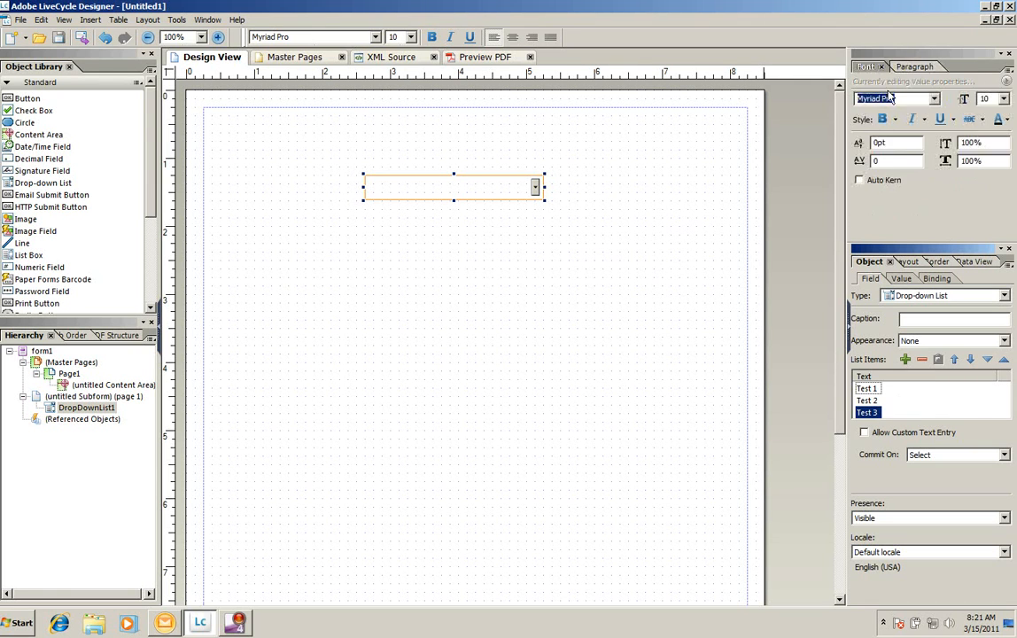
left_click(933, 100)
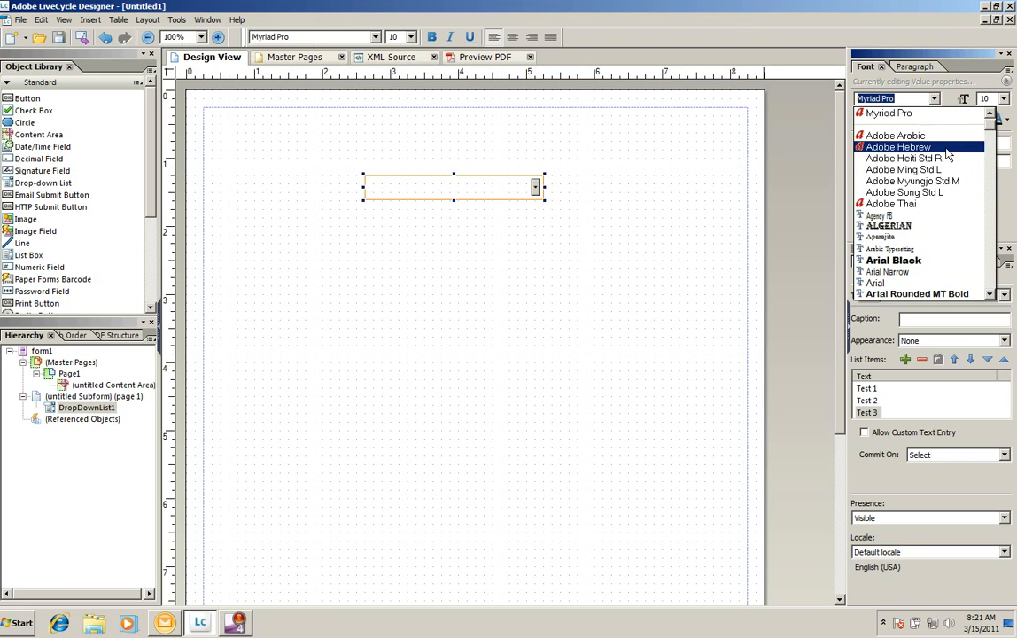
left_click(943, 283)
left_click(1004, 99)
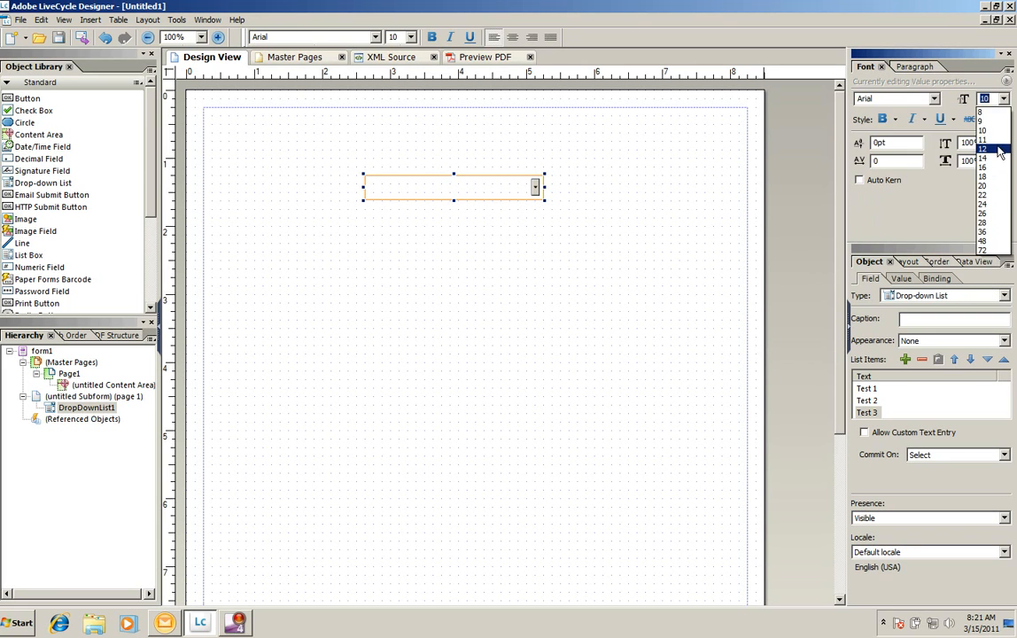
left_click(984, 145)
Make Test 1 the default value of the drop-down list.
left_click(901, 278)
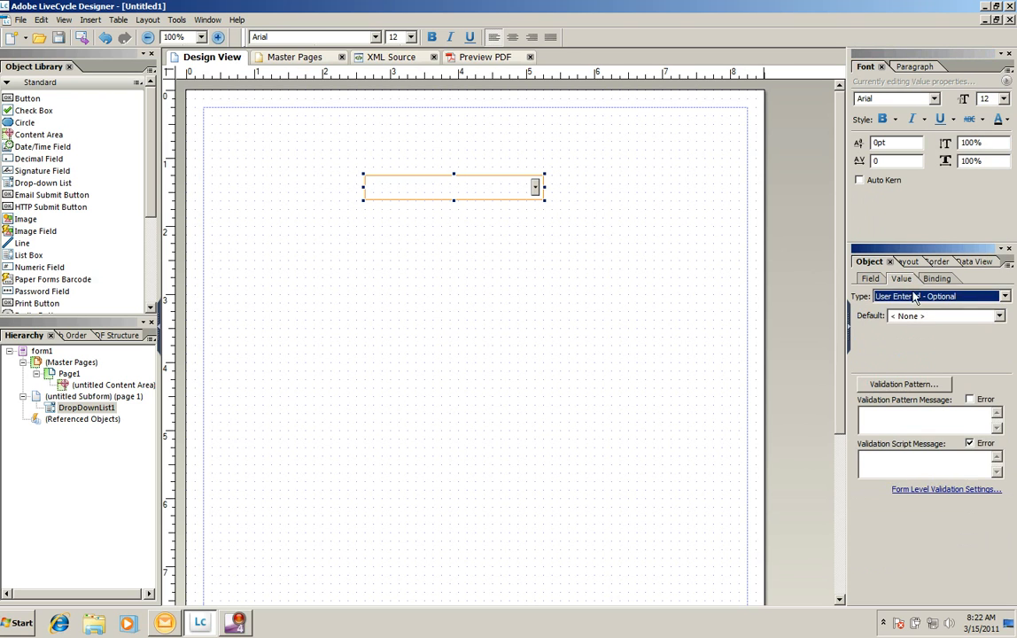
left_click(922, 317)
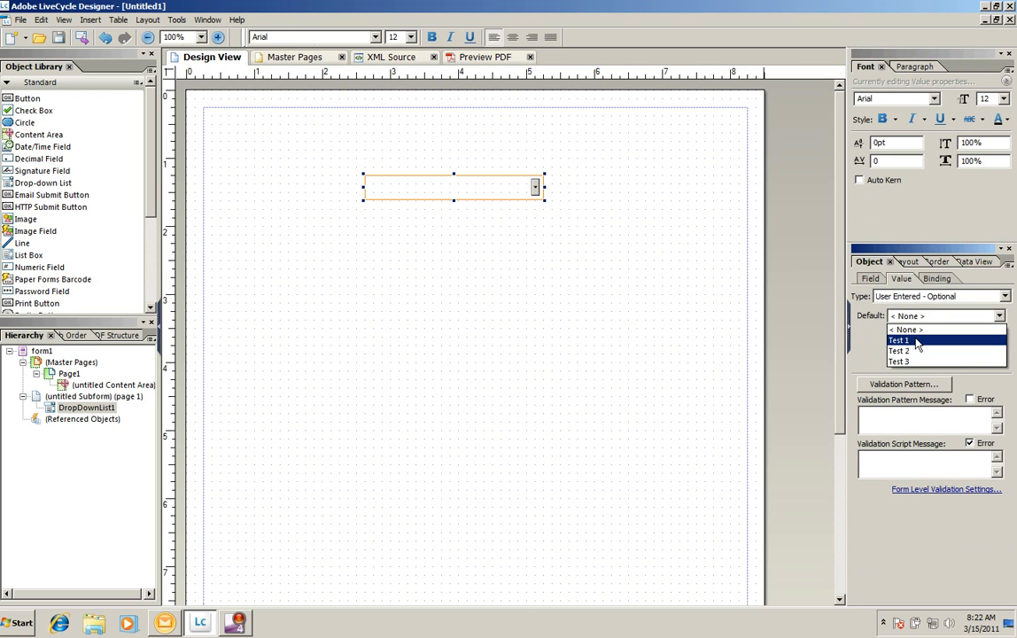
left_click(918, 341)
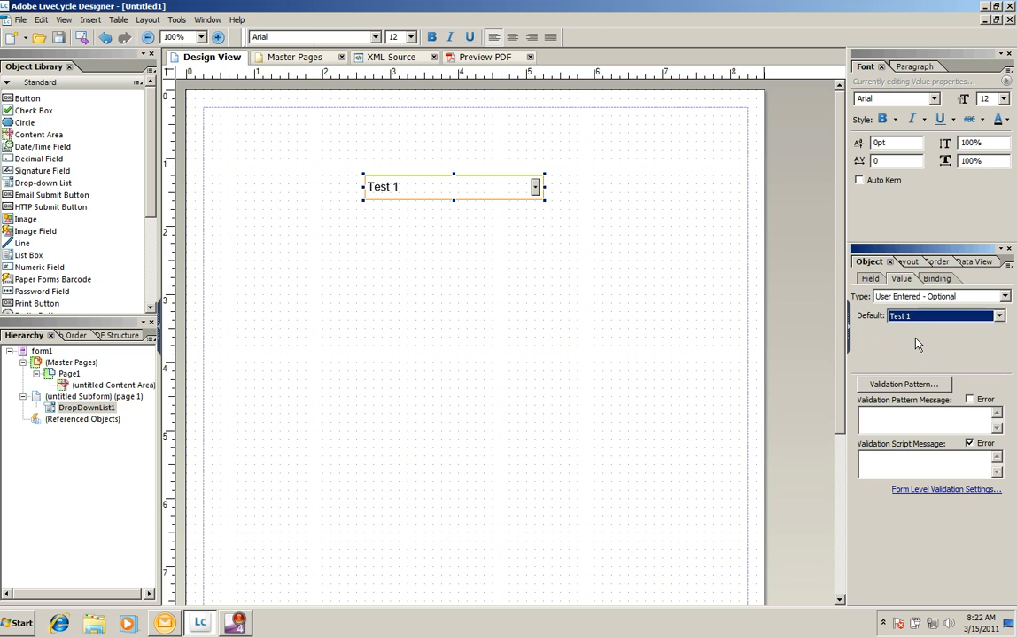
Center the drop-down list's text horizontally and deselect the field.
left_click(908, 66)
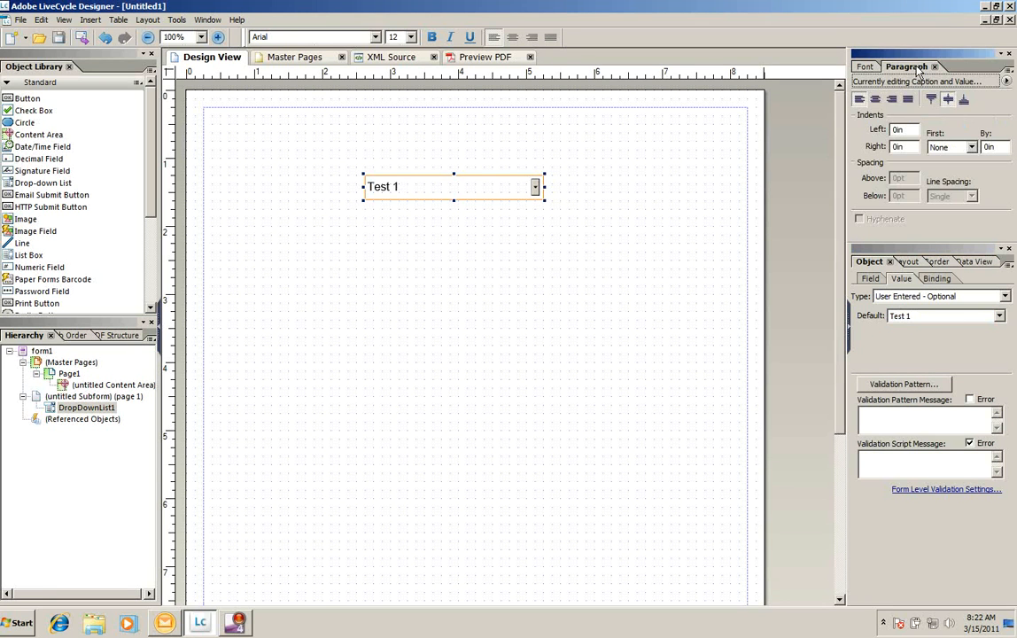
left_click(875, 99)
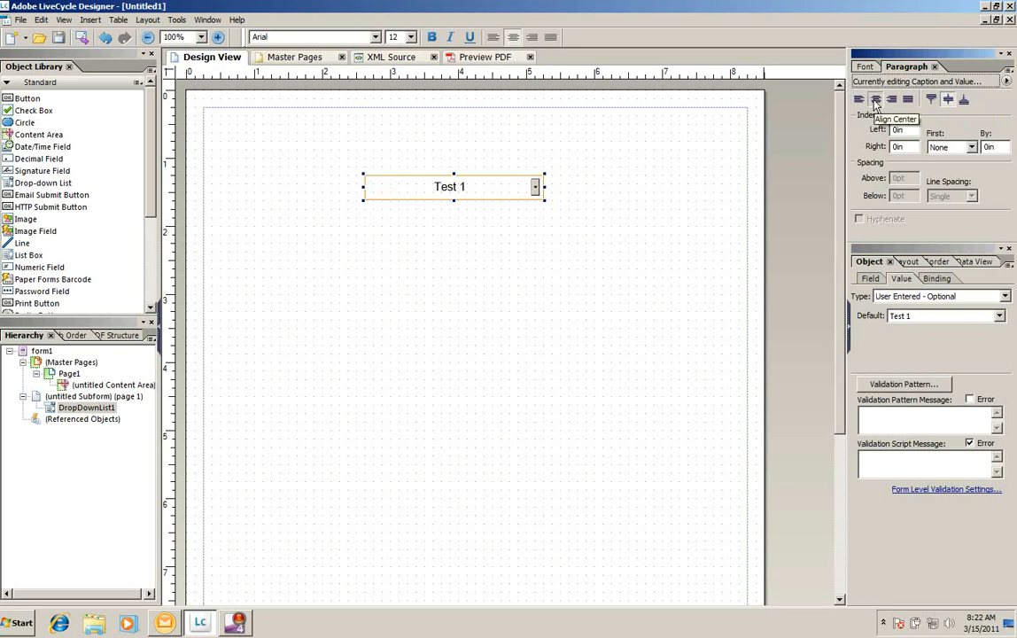
left_click(682, 211)
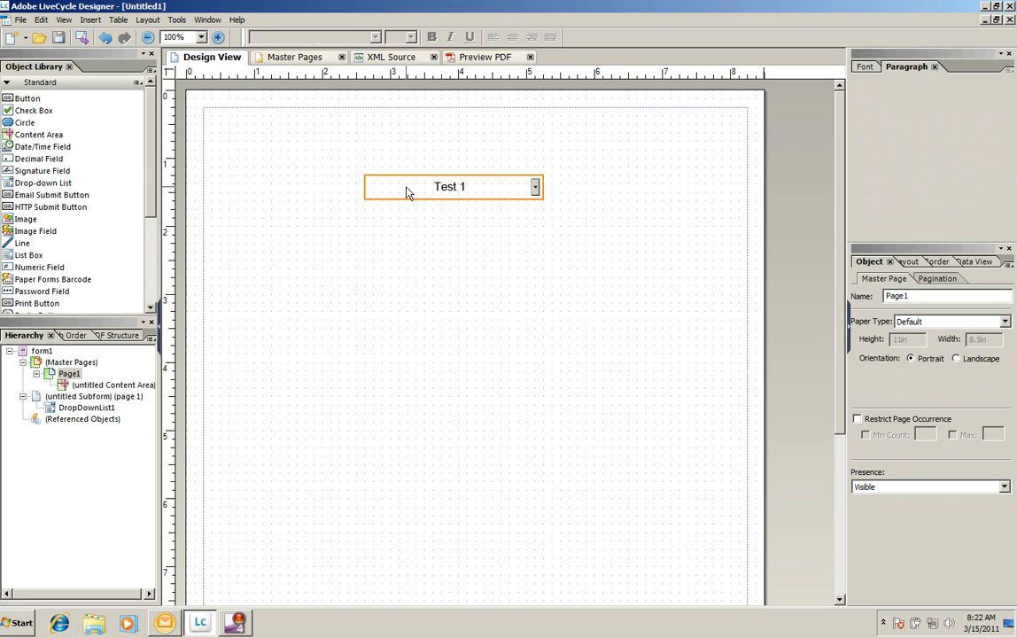
Add the drop-down list to the Standard library group as "Custom Dropdown" with the description "Arial Centered 12pt no Caption".
left_click_drag(330, 137, 500, 225)
left_click_drag(481, 187, 113, 247)
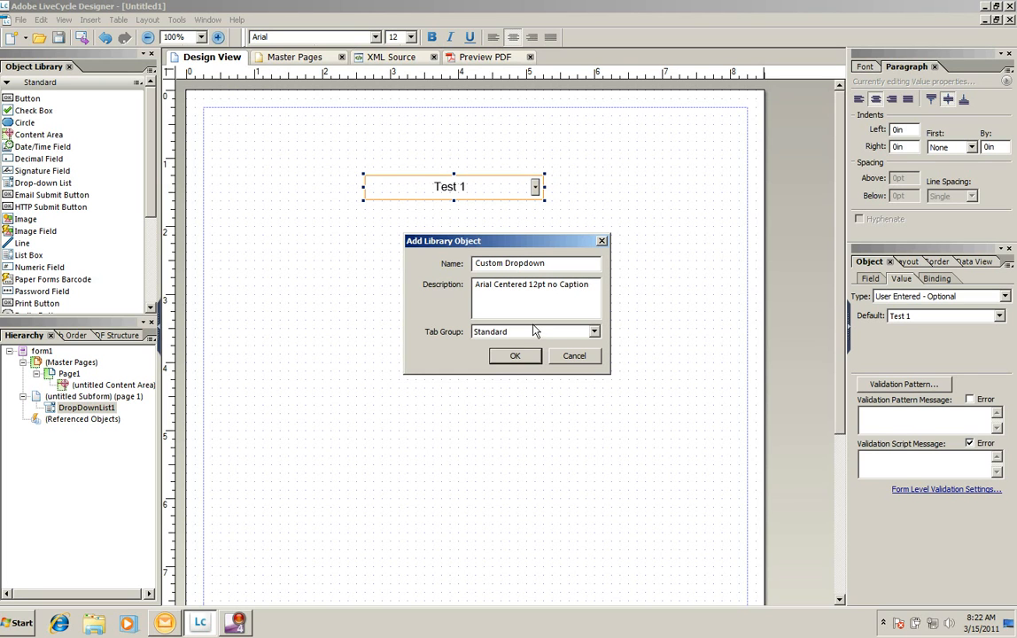
left_click(483, 331)
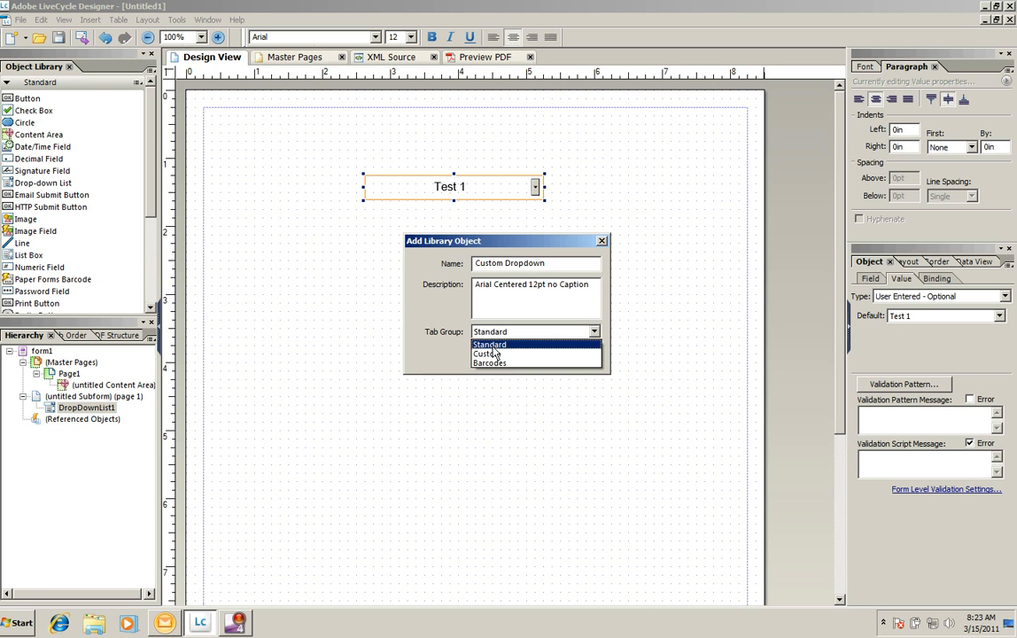
left_click(496, 348)
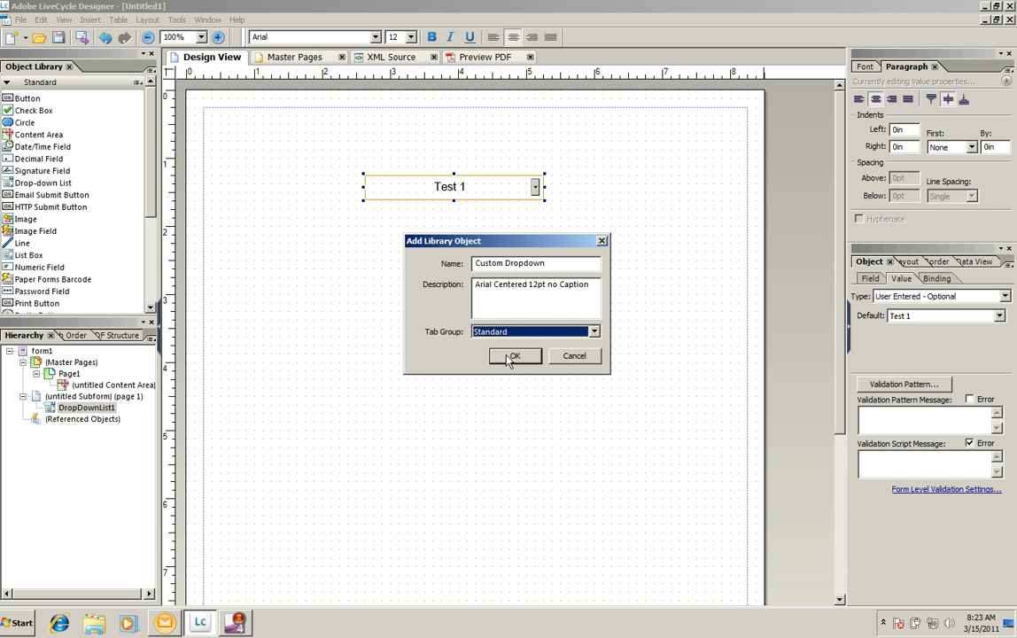
left_click(513, 356)
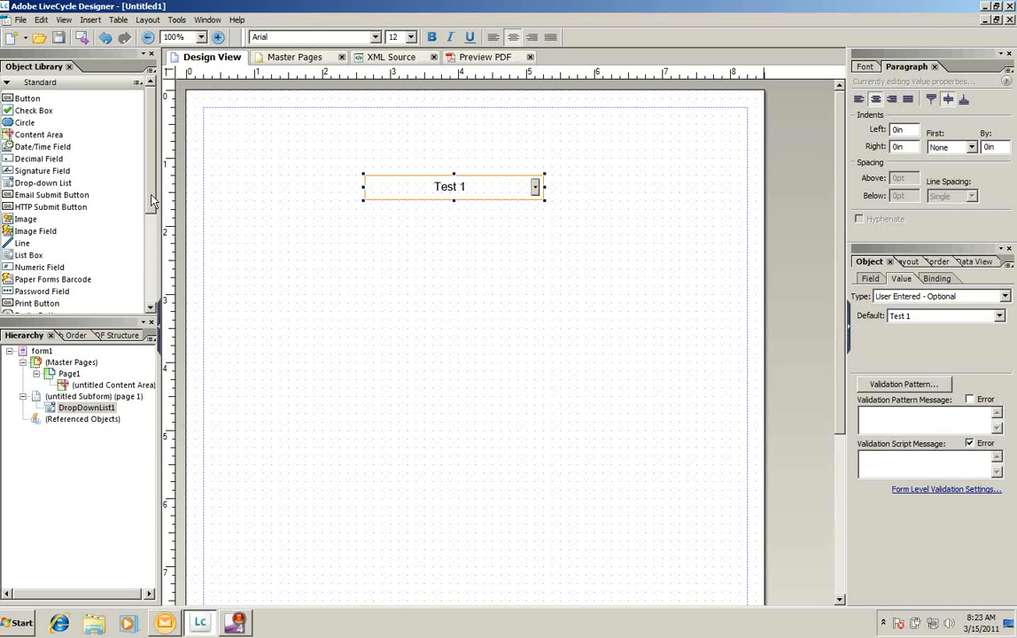
Extend the Object Library panel downward and bring up the options for the Custom Dropdown entry.
left_click_drag(153, 202, 153, 220)
left_click_drag(105, 317, 105, 391)
scroll(133, 293, "down", 3)
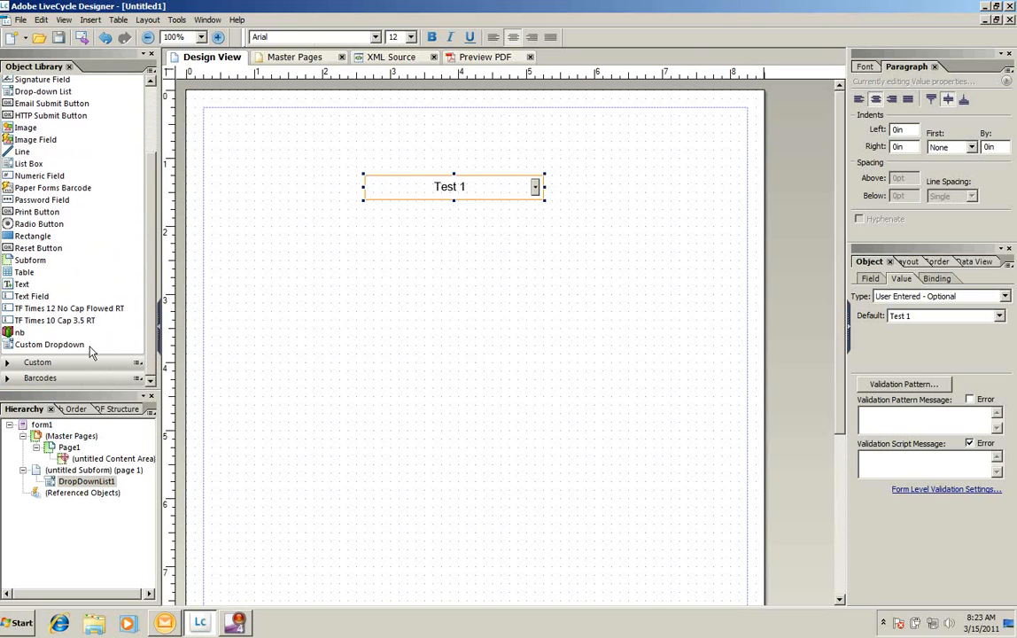
left_click(38, 347)
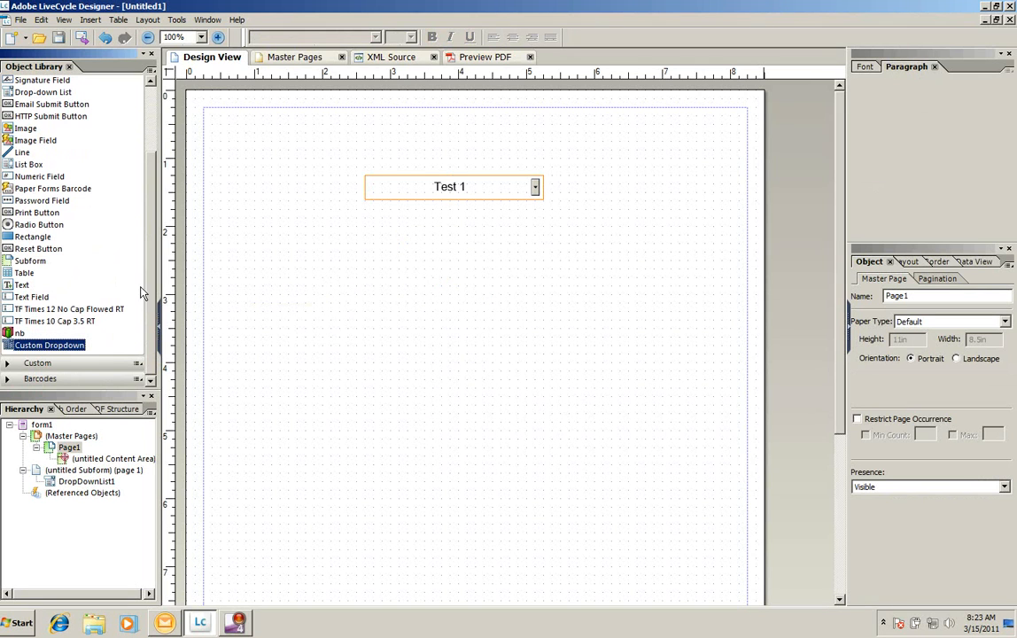
right_click(130, 337)
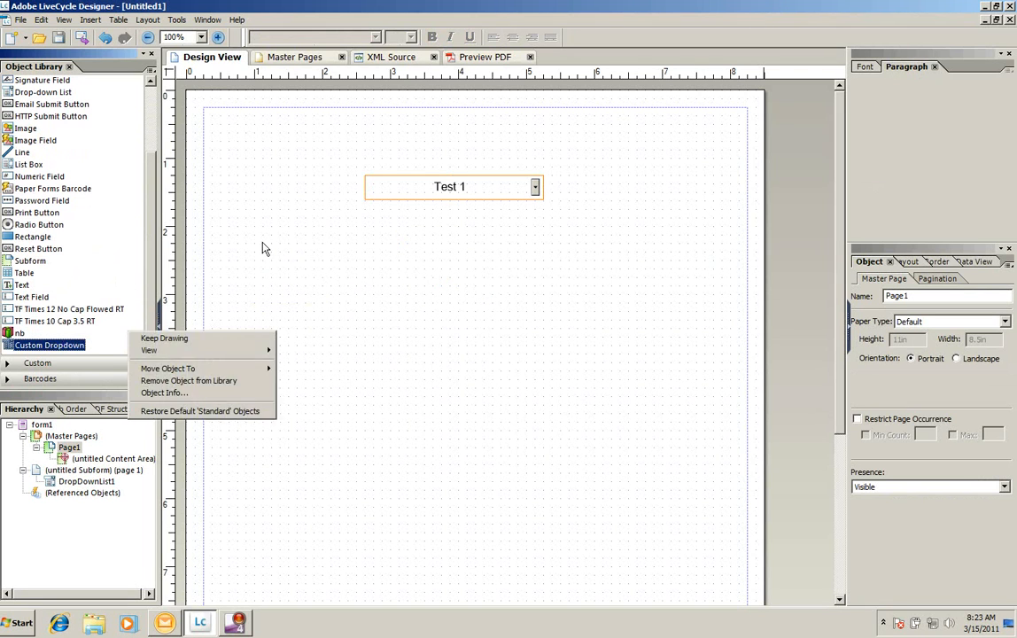
Delete the original drop-down list from the page and place a Custom Dropdown from the library near the page's upper edge.
left_click(259, 243)
key("Delete")
left_click(375, 186)
key("Delete")
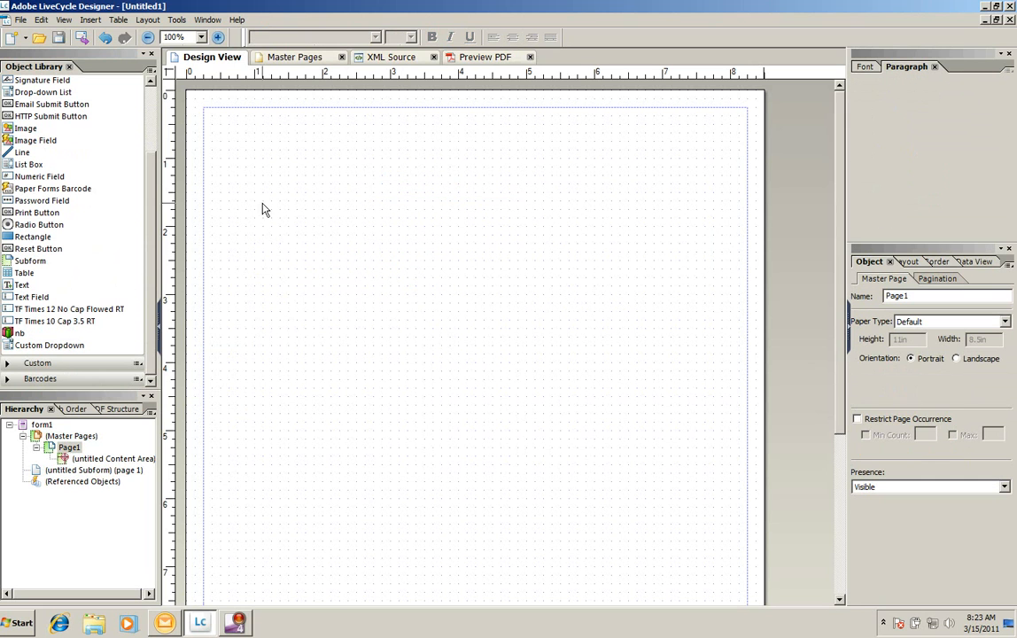
left_click(36, 345)
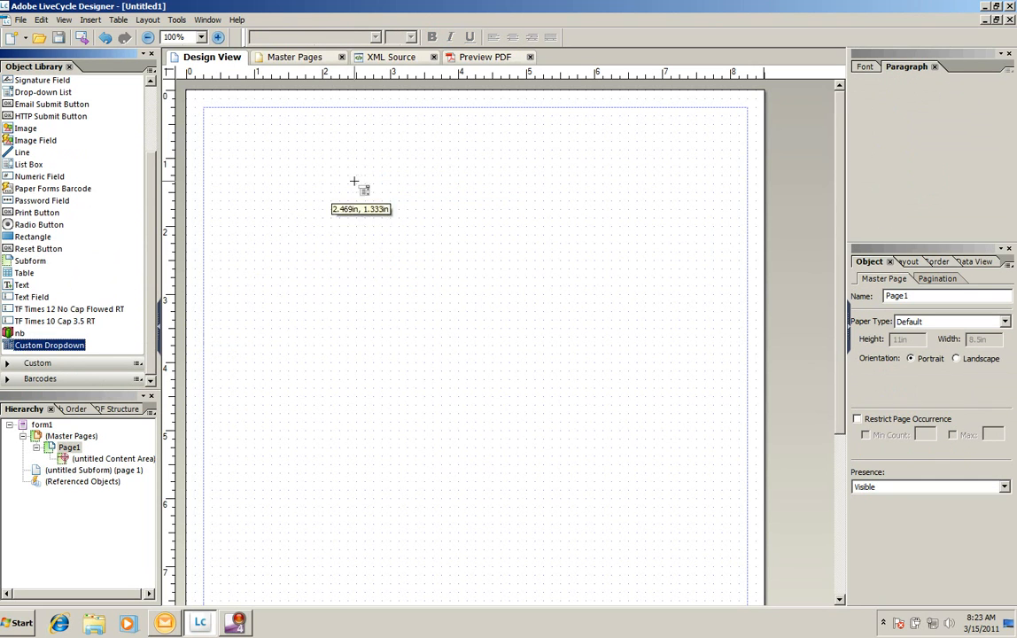
left_click(398, 166)
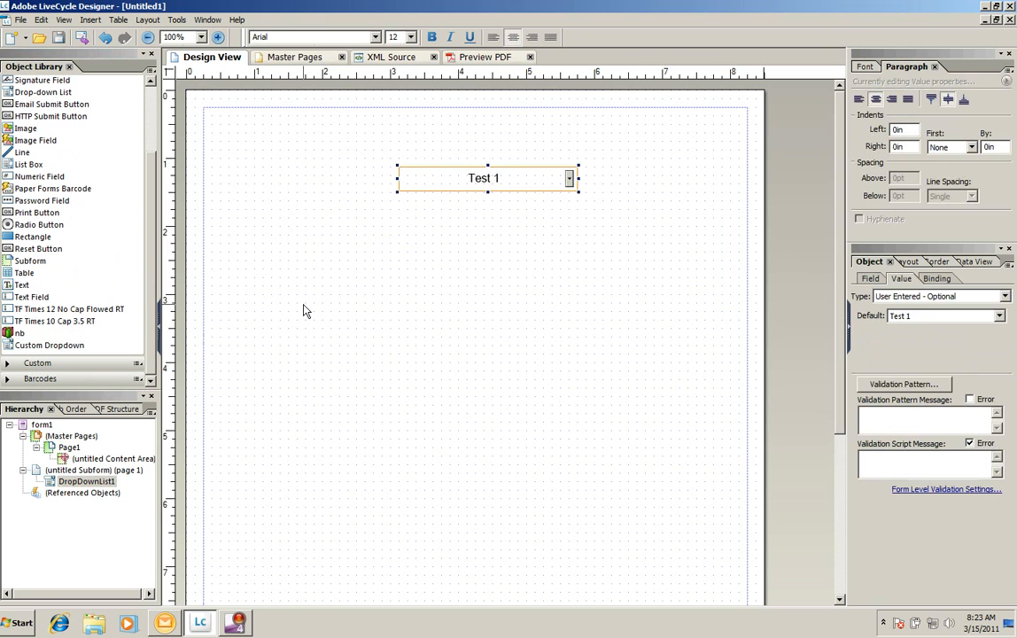
Close the Untitled1 form without saving its changes.
left_click(1011, 21)
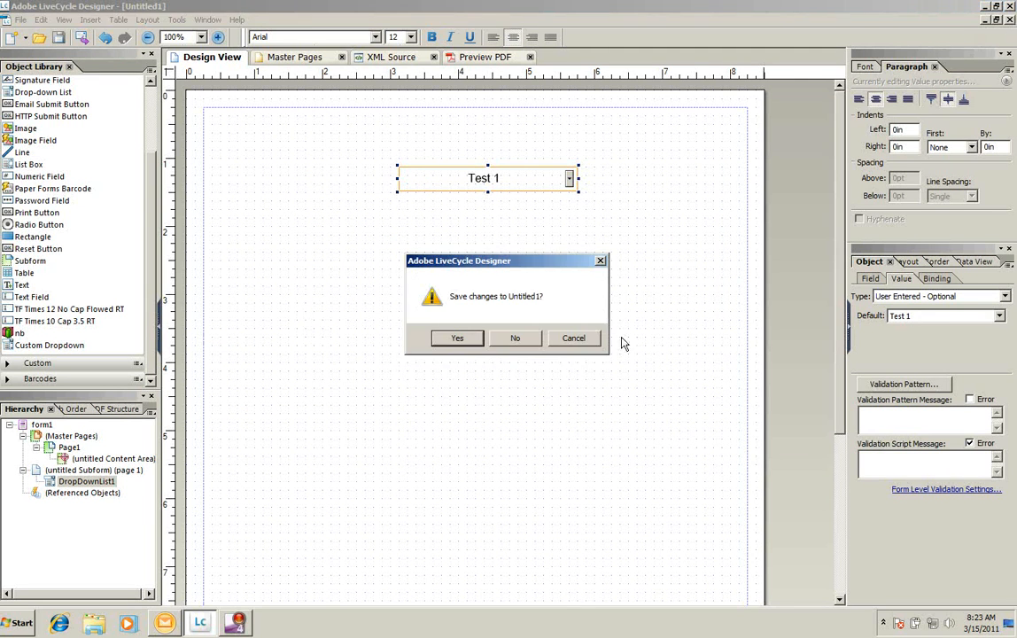
left_click(515, 338)
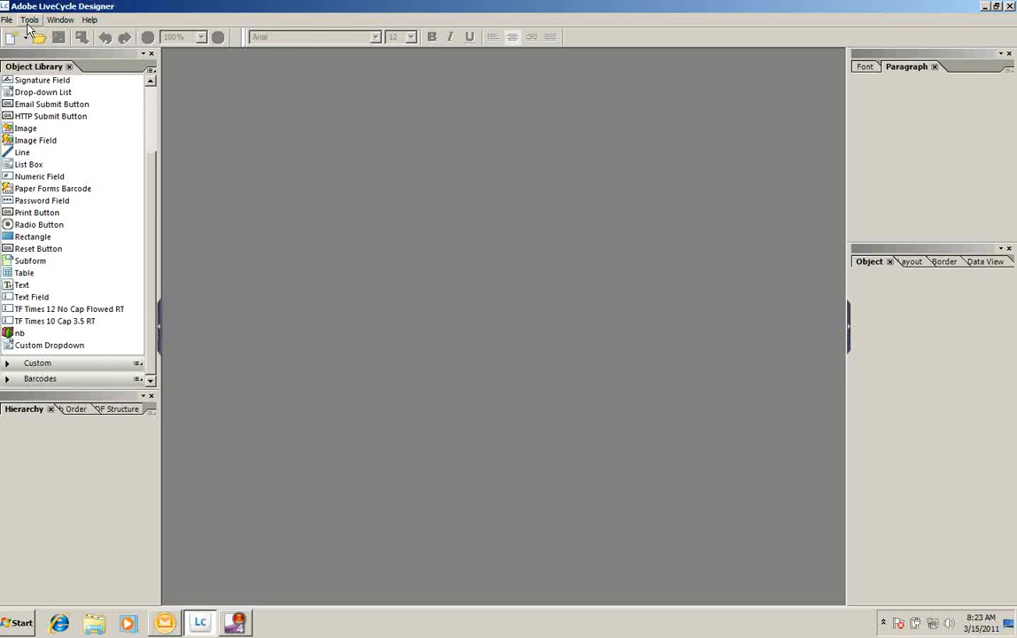
Create a new blank form and place a Custom Dropdown from the library near the upper part of its page.
left_click(11, 38)
left_click_drag(63, 350, 417, 208)
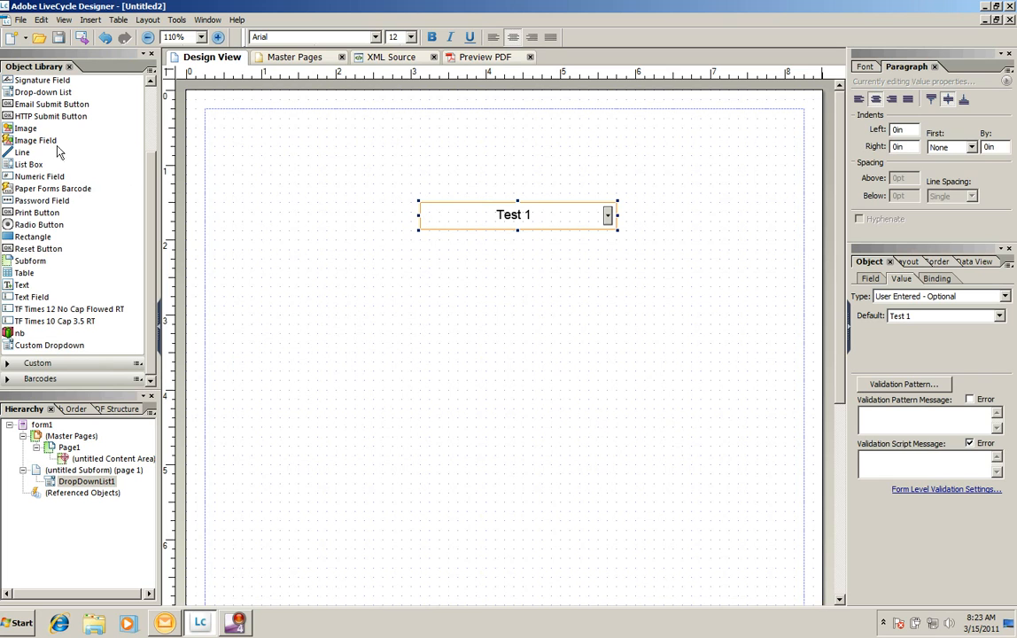
Draw a Text Field about 2.625 in wide and 0.25 in high directly beneath the custom drop-down list.
left_click_drag(151, 281, 138, 193)
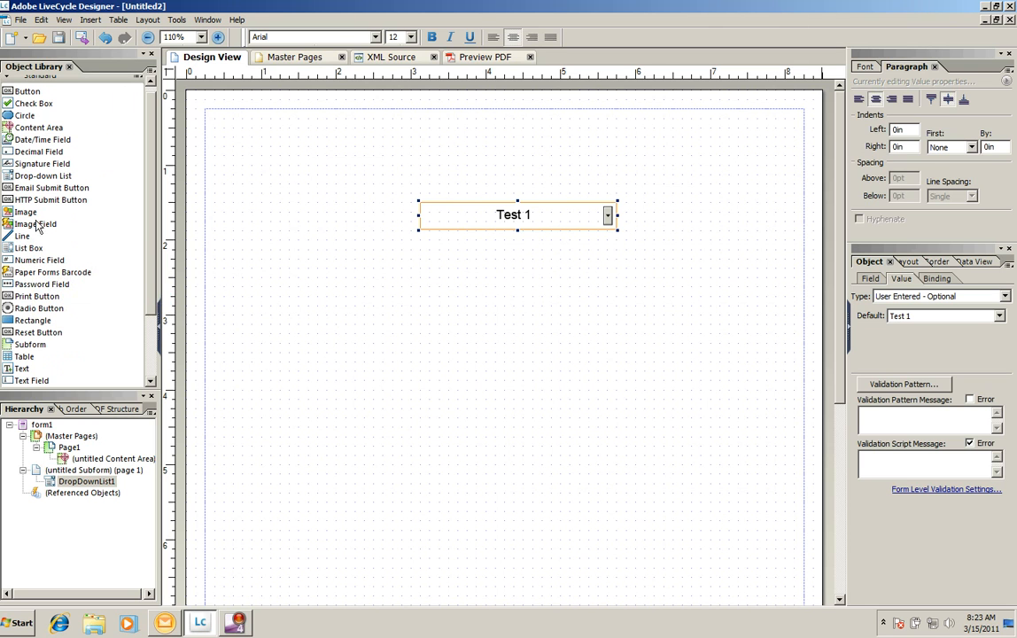
left_click(55, 382)
left_click_drag(422, 230, 619, 247)
Set the text field's caption position to None and resize the field to about 2.625 in by 0.375 in.
left_click(902, 261)
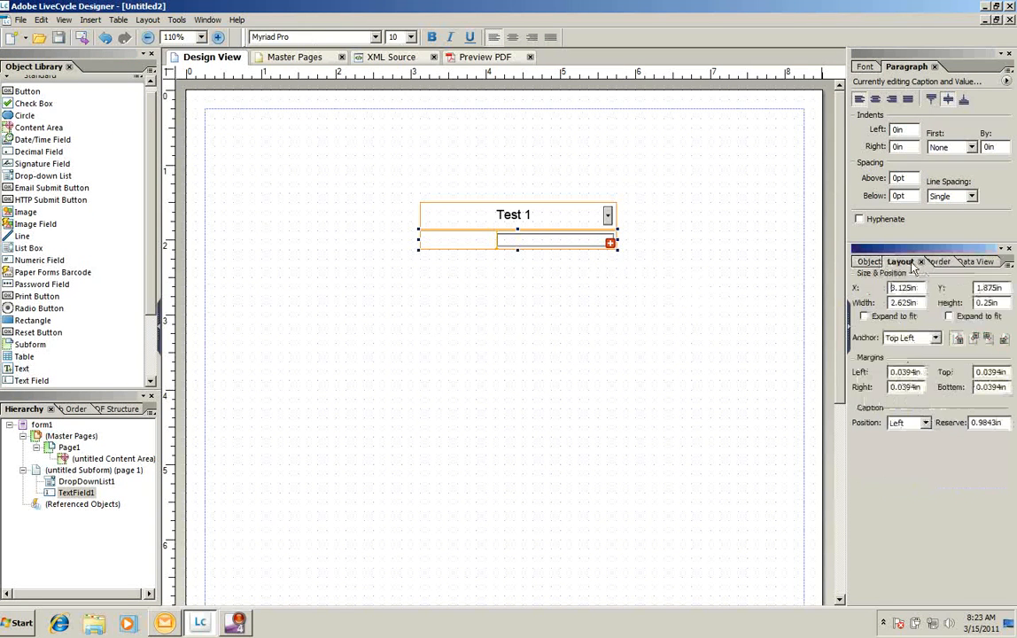
left_click(925, 423)
left_click(919, 493)
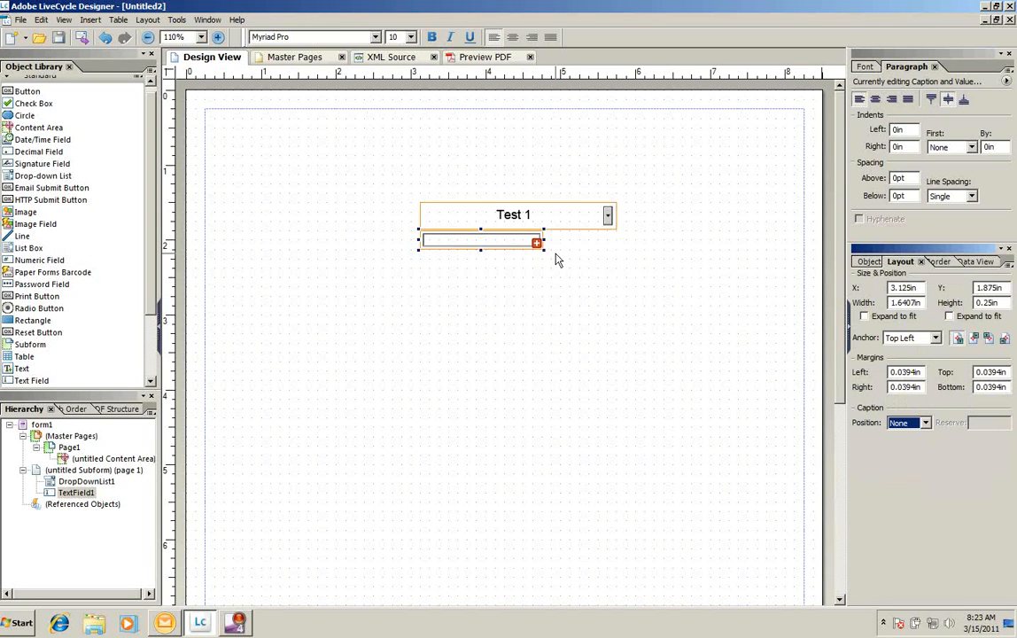
left_click_drag(619, 255, 620, 259)
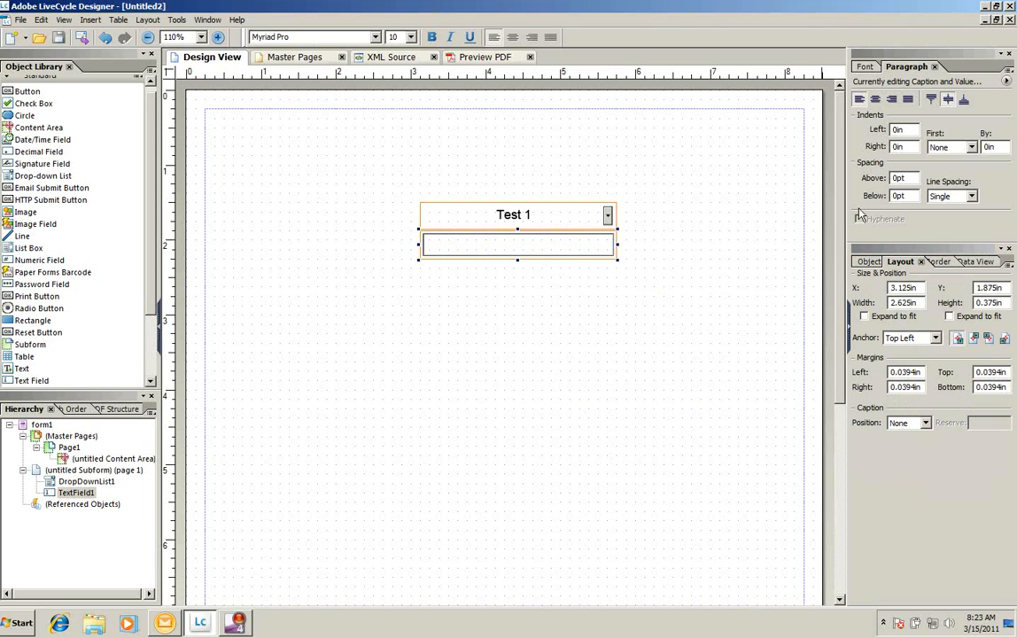
Center the text field's text horizontally and set its font to Arial.
left_click(865, 66)
left_click(934, 99)
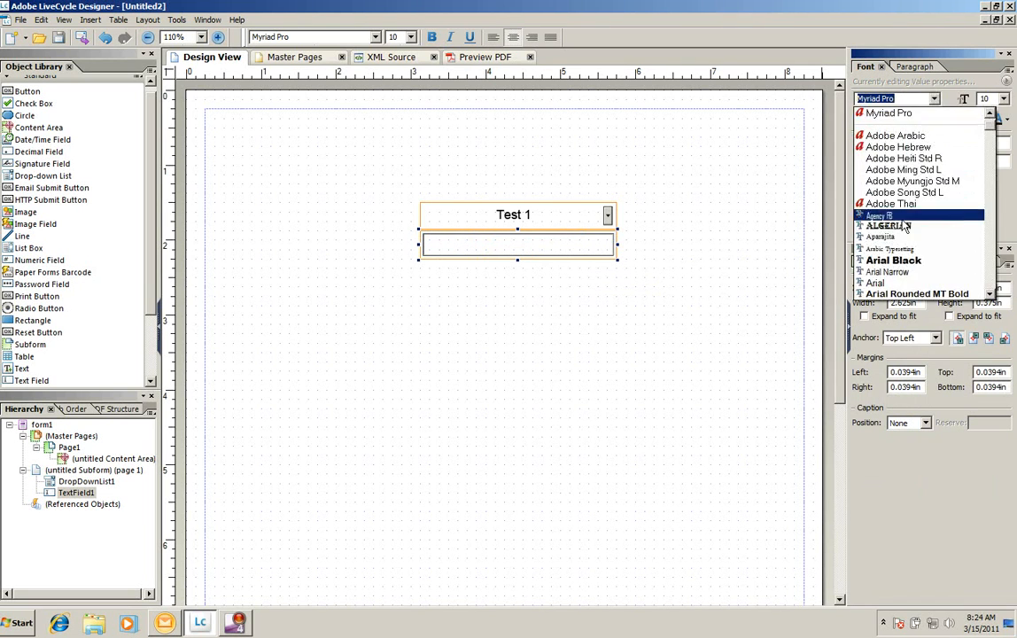
left_click(889, 272)
left_click(935, 100)
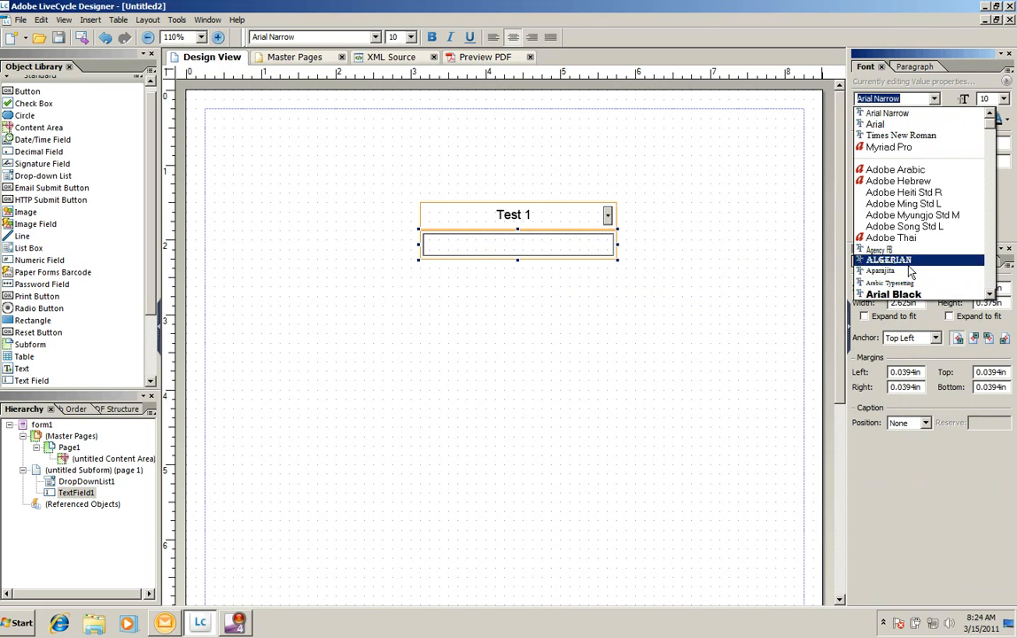
double_click(991, 294)
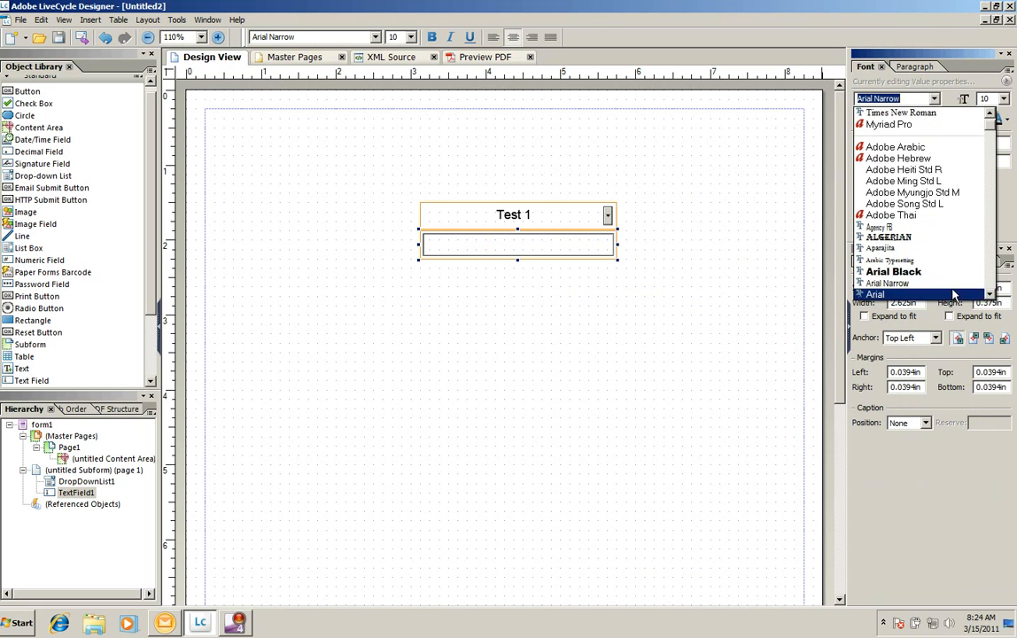
left_click(924, 296)
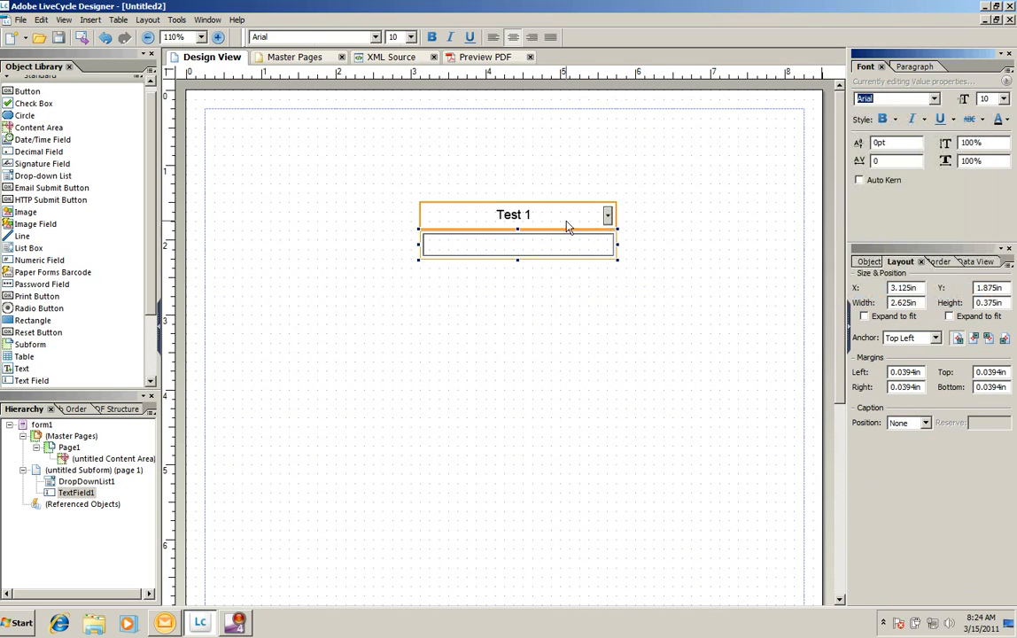
Set the text field's appearance to None so it has no box.
left_click(879, 263)
left_click(870, 278)
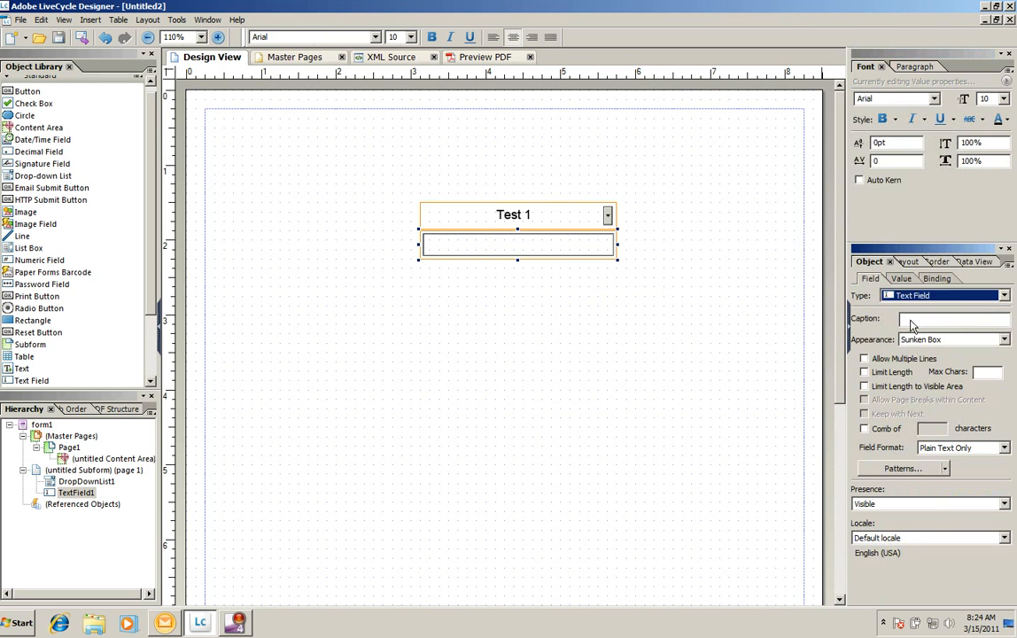
left_click(945, 339)
left_click(941, 353)
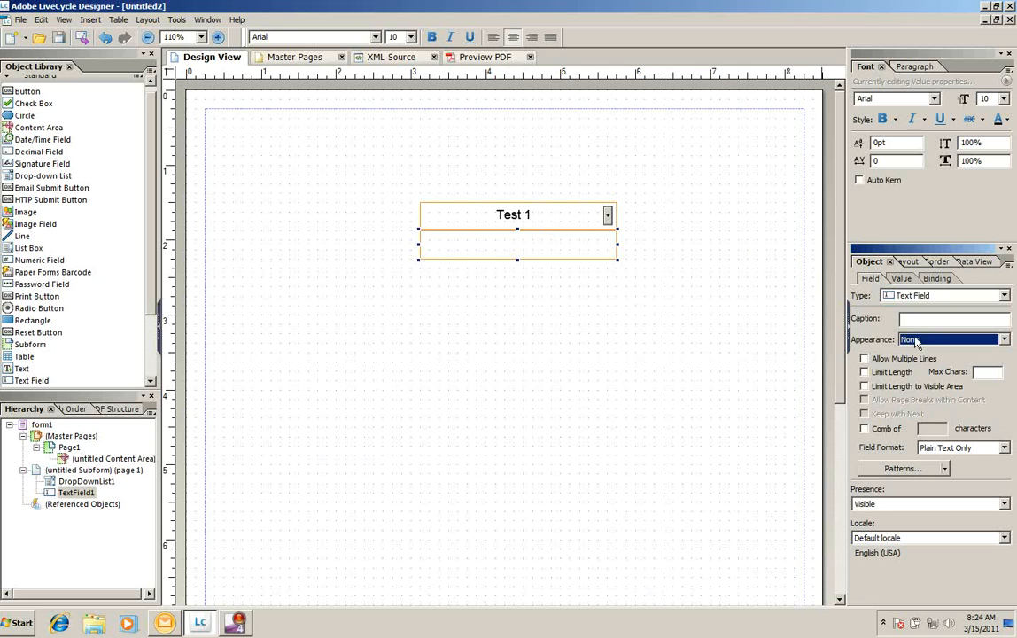
Enter "Custom Text" as the text field's default value.
left_click(901, 278)
left_click(917, 317)
type("Custom")
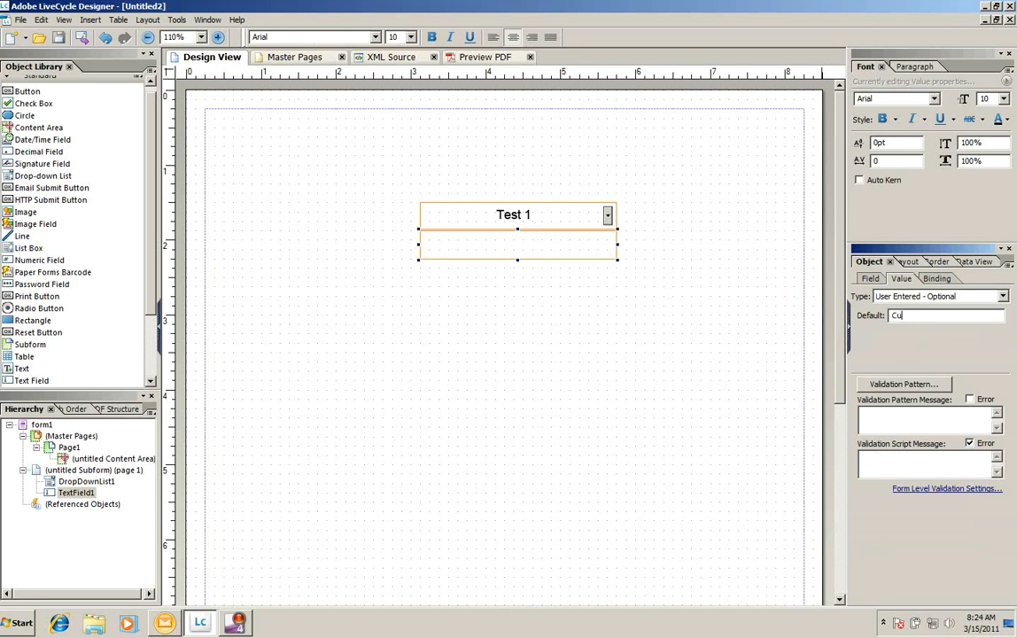
key("Return")
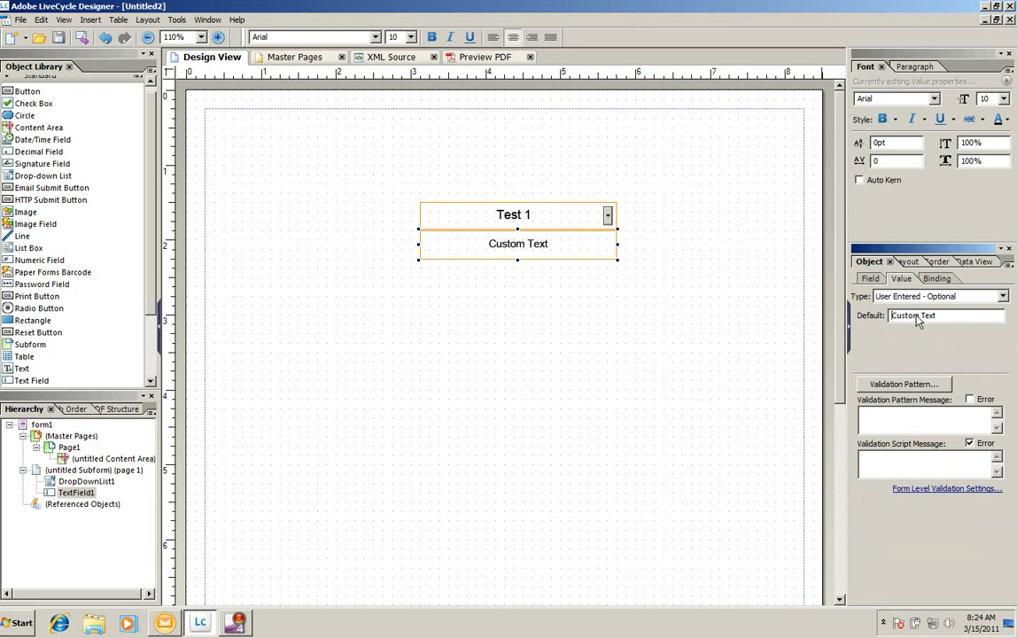
Add the drop-down list and text field together to the Standard library group as "Custom Group" with the description "xyz".
left_click(609, 359)
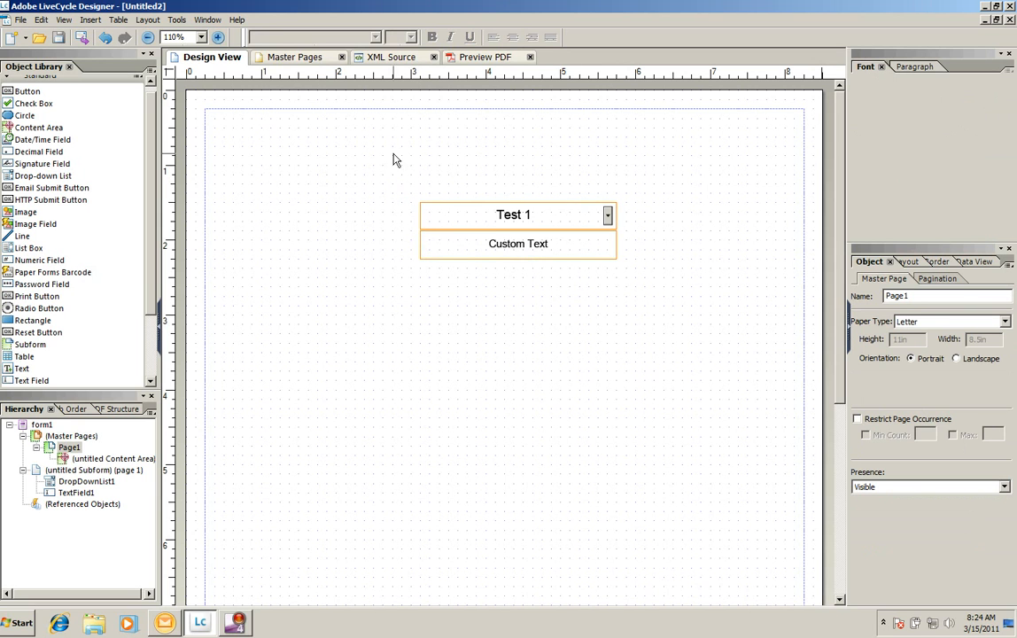
left_click_drag(397, 188, 613, 277)
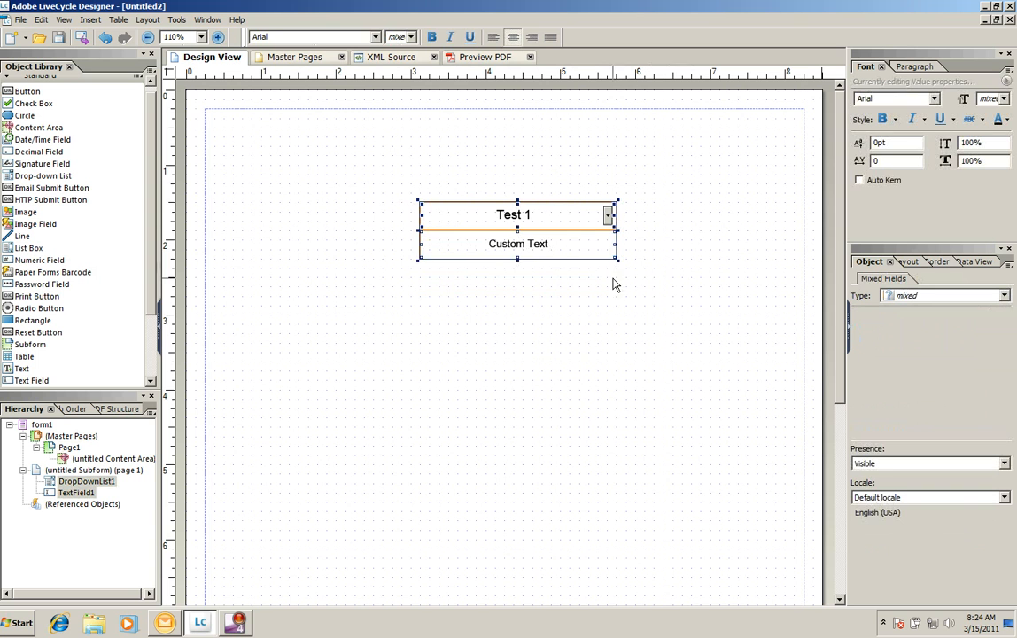
left_click_drag(581, 222, 121, 345)
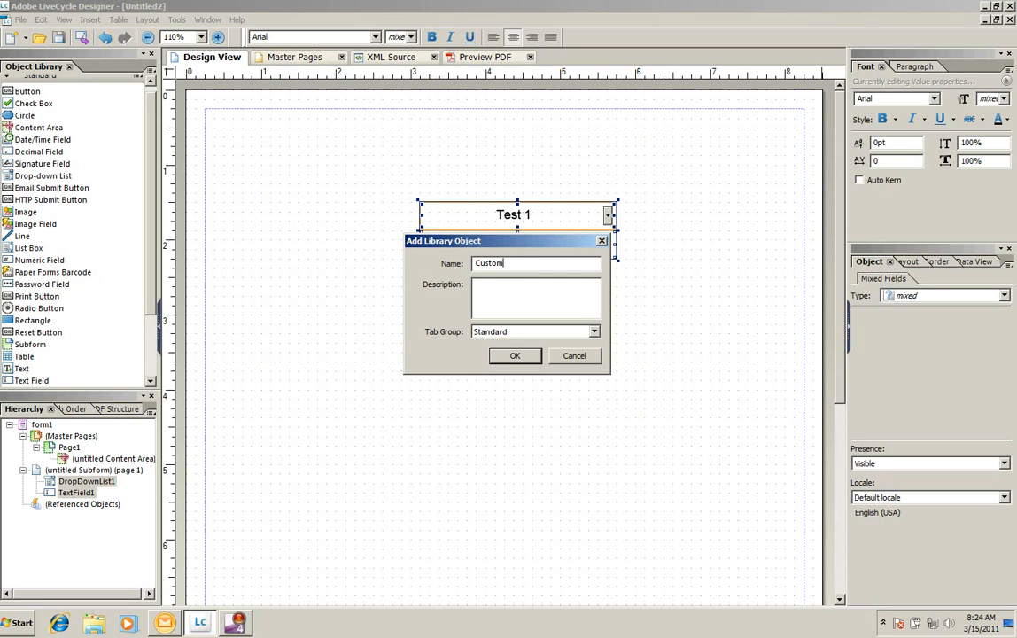
key("Tab")
type("zx")
key("BackSpace")
key("BackSpace")
type("xyz")
left_click(511, 356)
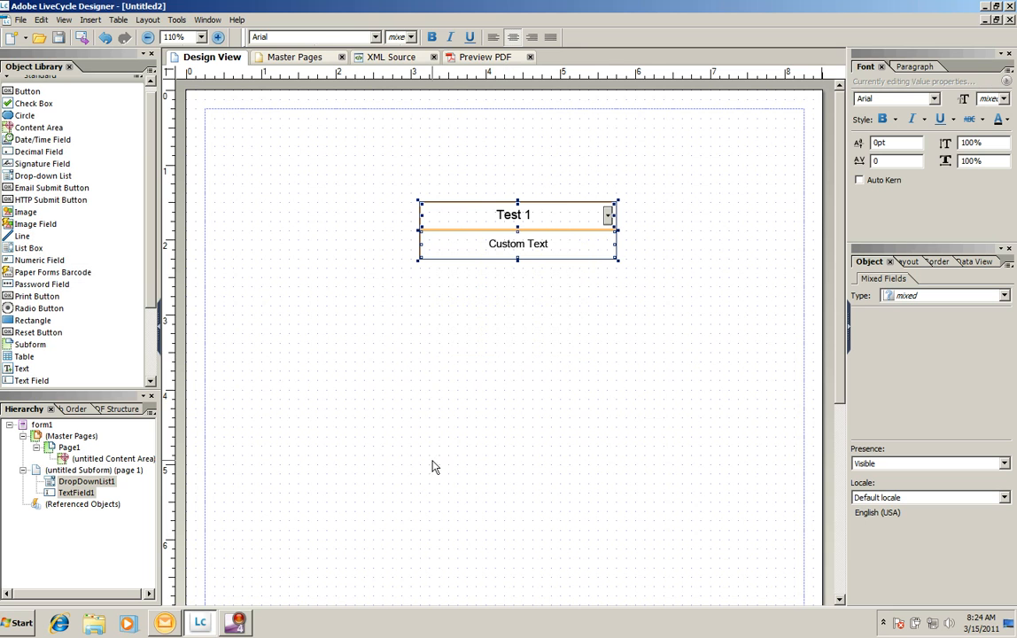
Delete the two original fields from the page and place a Custom Group from the library near the page's upper part.
scroll(140, 332, "down", 3)
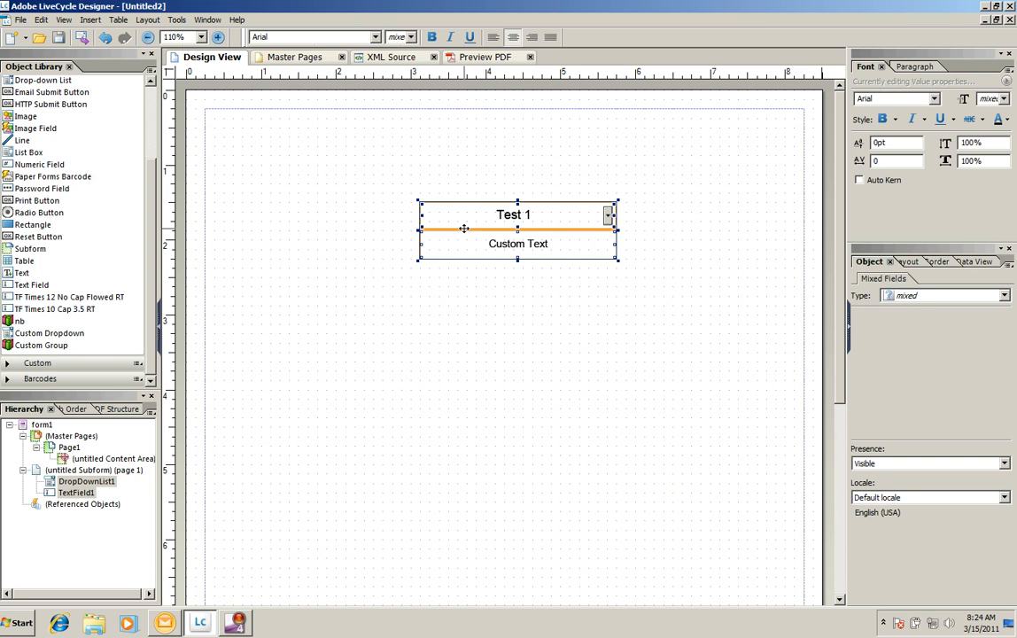
key("Delete")
left_click_drag(39, 346, 348, 178)
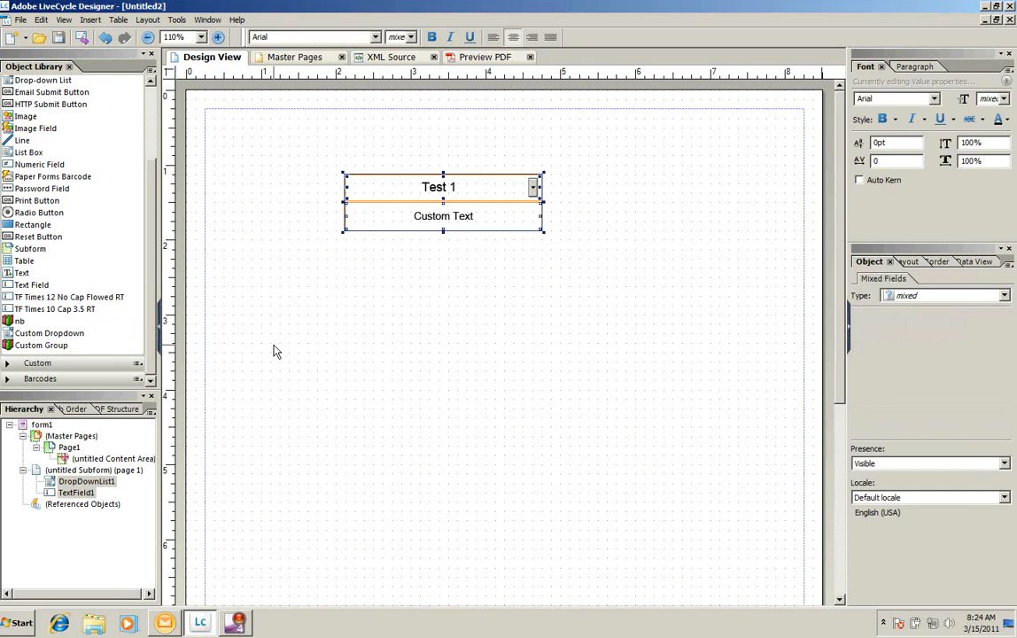